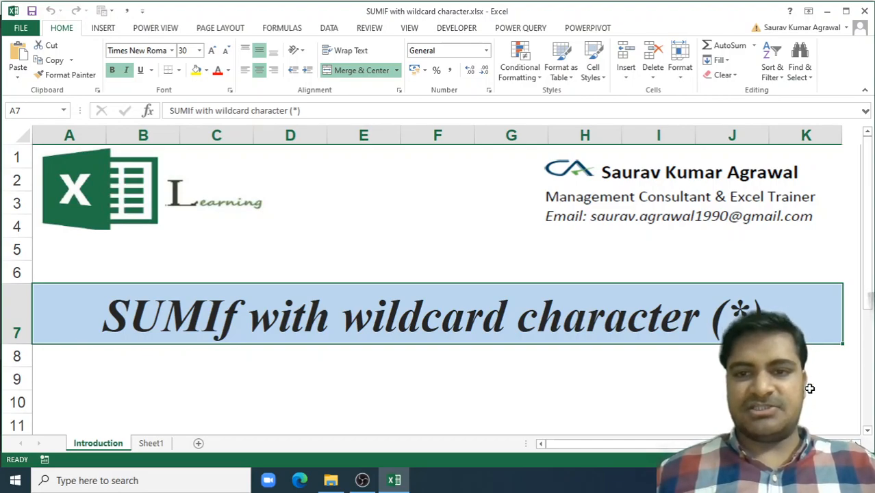
Open Sheet1 and examine the source table's headers and the entries in the Country-Product Code column
{"action": "key", "text": "ctrl+Page_Down"}
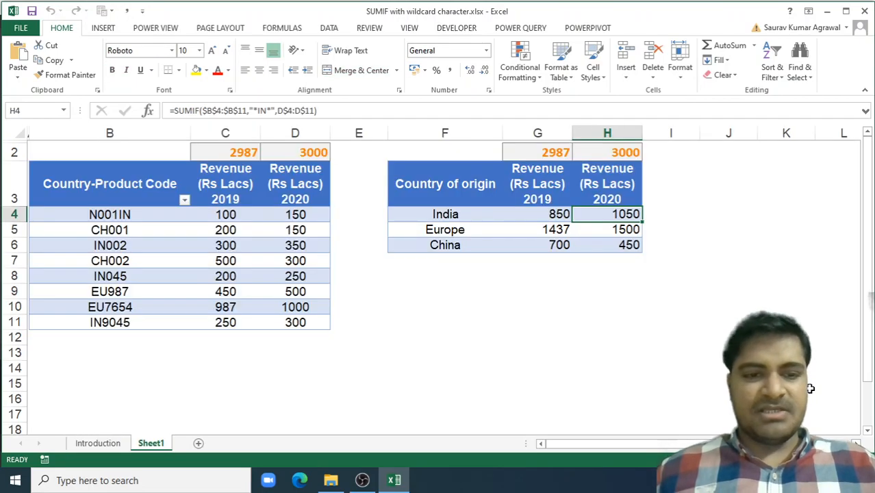
{"action": "left_click", "coordinate": [148, 191]}
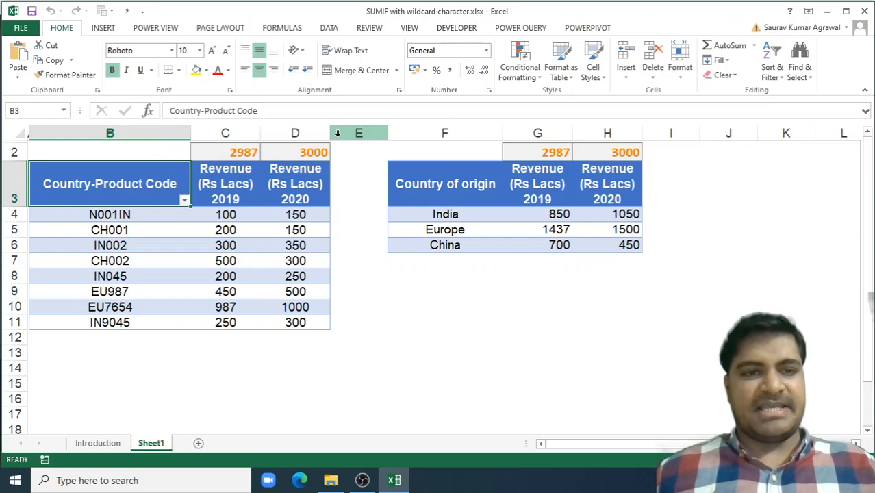
{"action": "key", "text": "Right"}
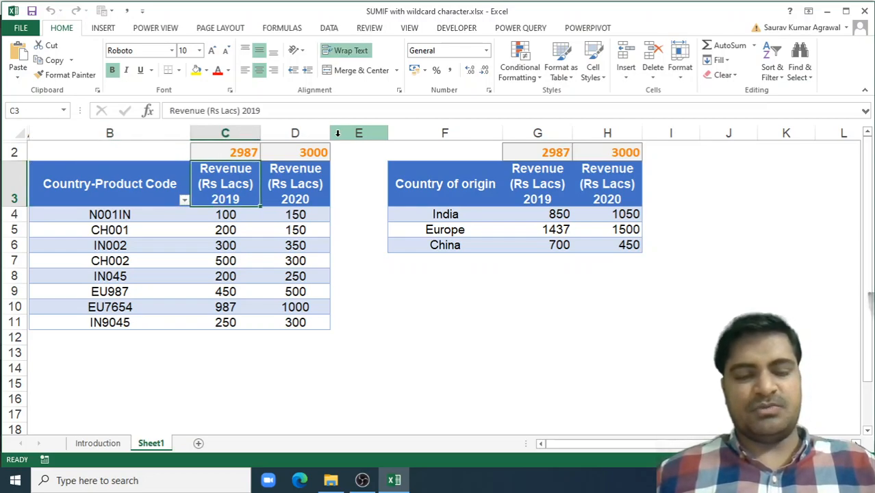
{"action": "key", "text": "Right"}
{"action": "key", "text": "Left"}
{"action": "key", "text": "Left"}
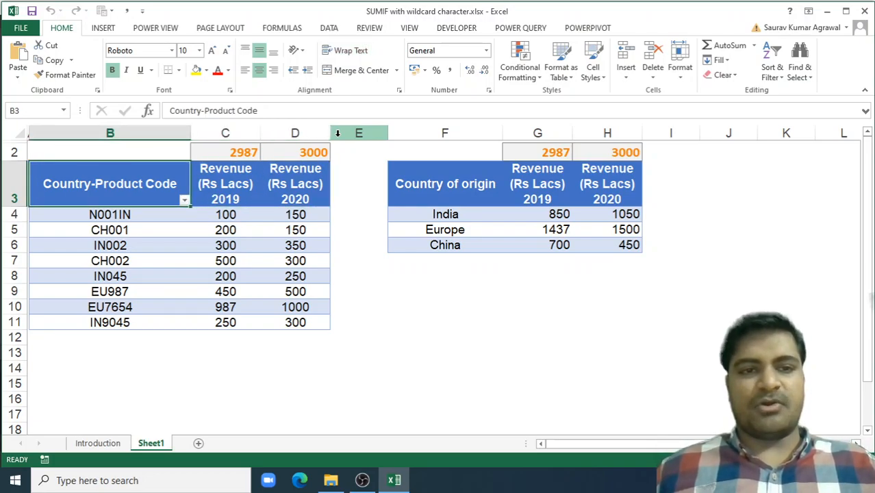
{"action": "key", "text": "ctrl+shift+Down"}
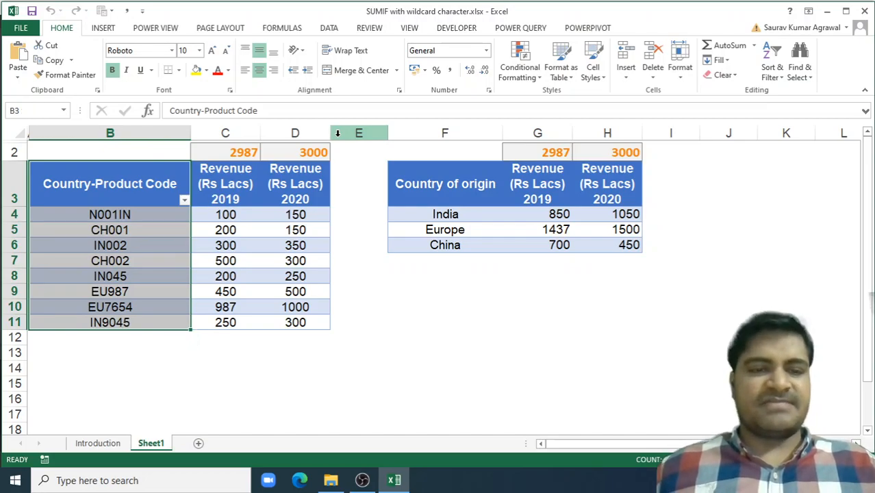
{"action": "key", "text": "Down"}
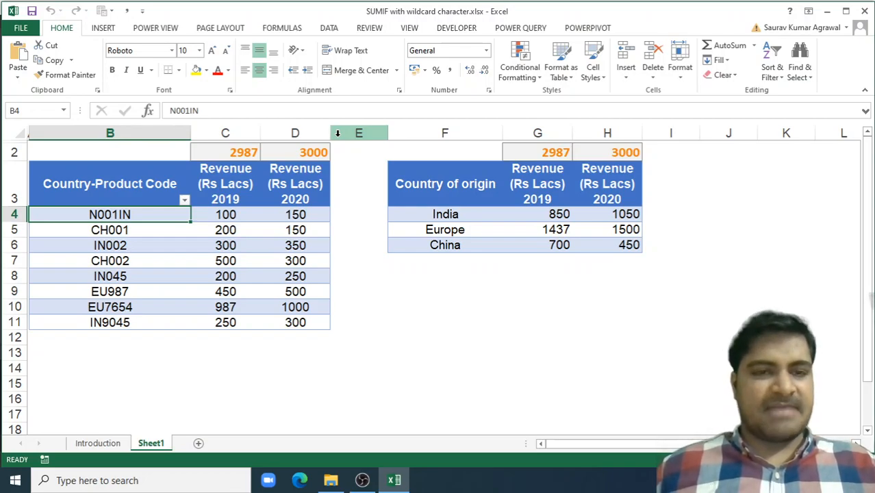
{"action": "key", "text": "Up"}
{"action": "key", "text": "ctrl+shift+Down"}
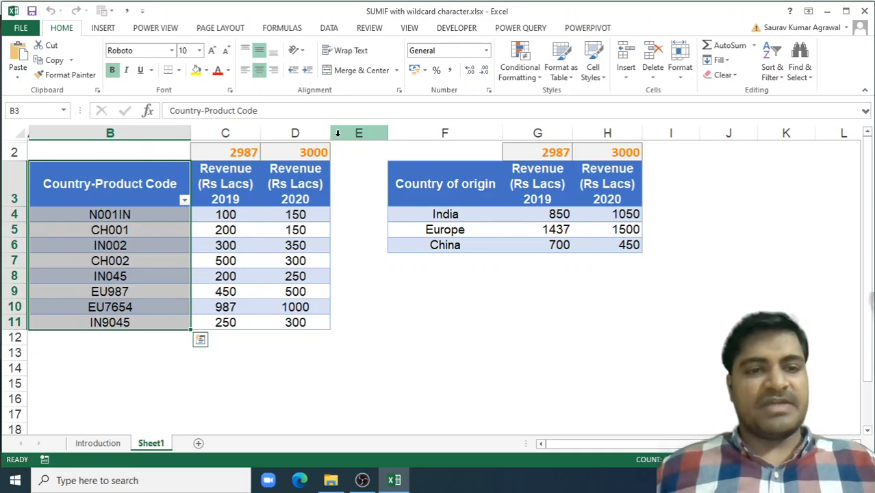
{"action": "key", "text": "Down"}
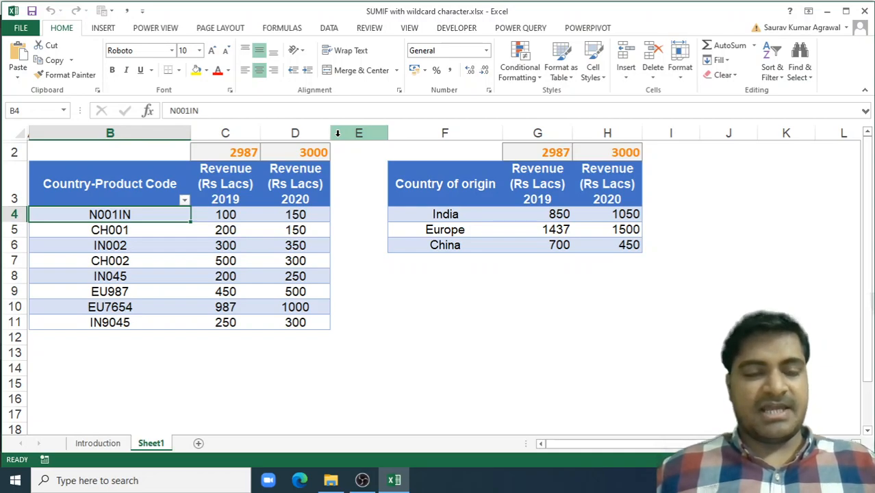
{"action": "key", "text": "Up"}
{"action": "key", "text": "ctrl+shift+Down"}
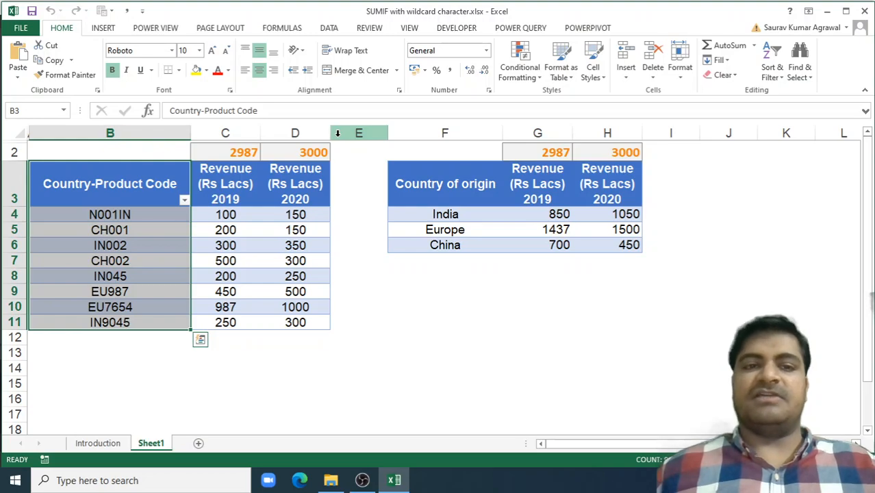
Examine India's 2019 revenue formula in the summary table and the 2019 revenue column in the source table
{"action": "key", "text": "ctrl+Right"}
{"action": "key", "text": "ctrl+Right"}
{"action": "key", "text": "Down"}
{"action": "key", "text": "Right"}
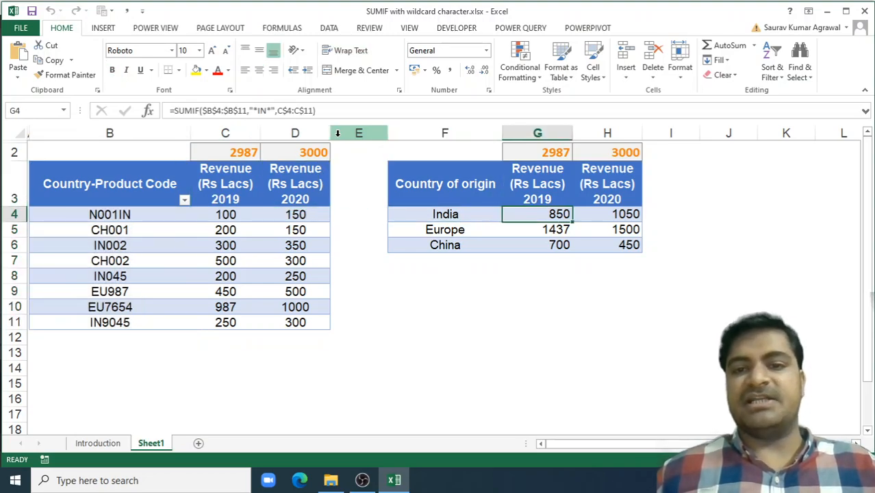
{"action": "key", "text": "Left"}
{"action": "key", "text": "Left"}
{"action": "key", "text": "Left"}
{"action": "key", "text": "Left"}
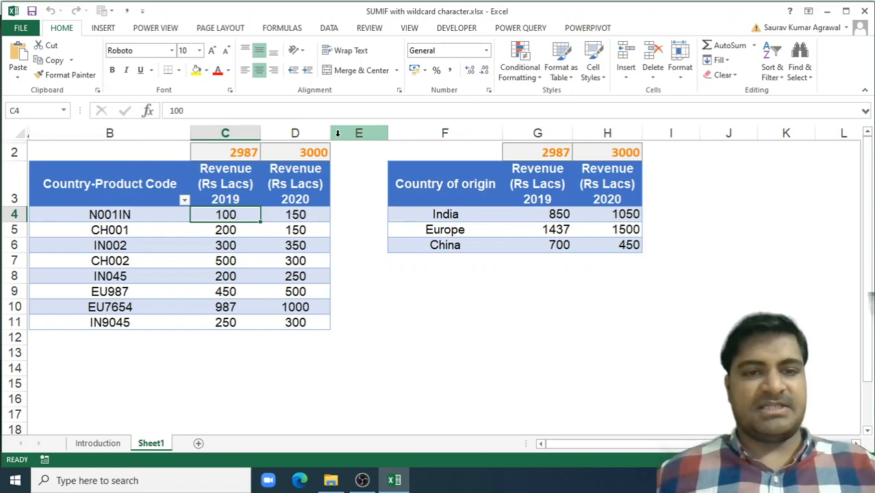
{"action": "key", "text": "ctrl+space"}
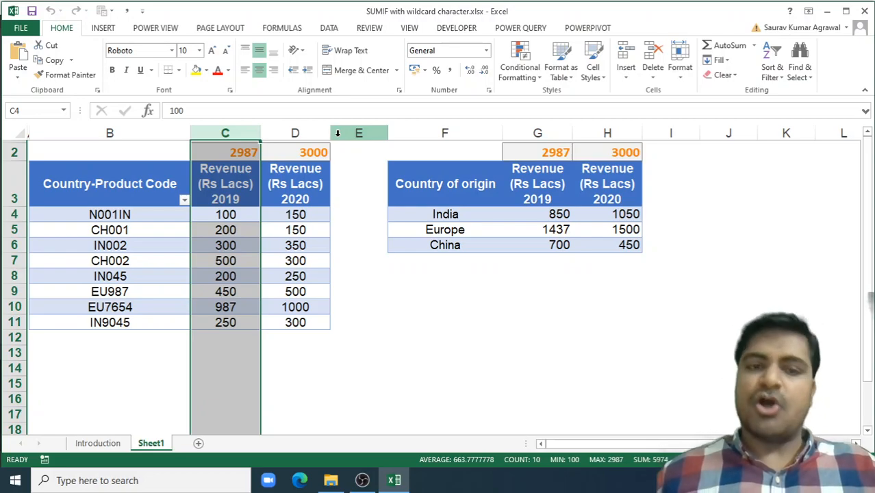
Examine the individual country-product codes from B4 down to B9 for their country letters
{"action": "key", "text": "Left"}
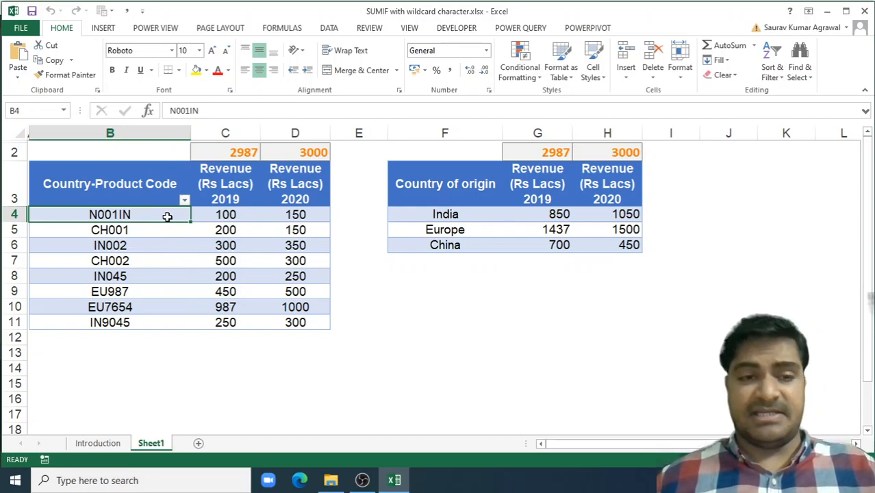
{"action": "key", "text": "Down"}
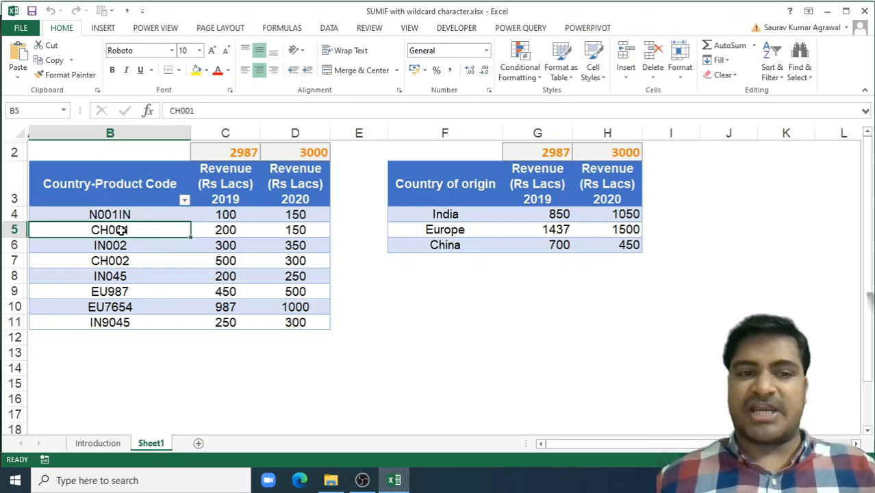
{"action": "key", "text": "Down"}
{"action": "key", "text": "Down"}
{"action": "key", "text": "Down"}
{"action": "key", "text": "Up"}
{"action": "key", "text": "Up"}
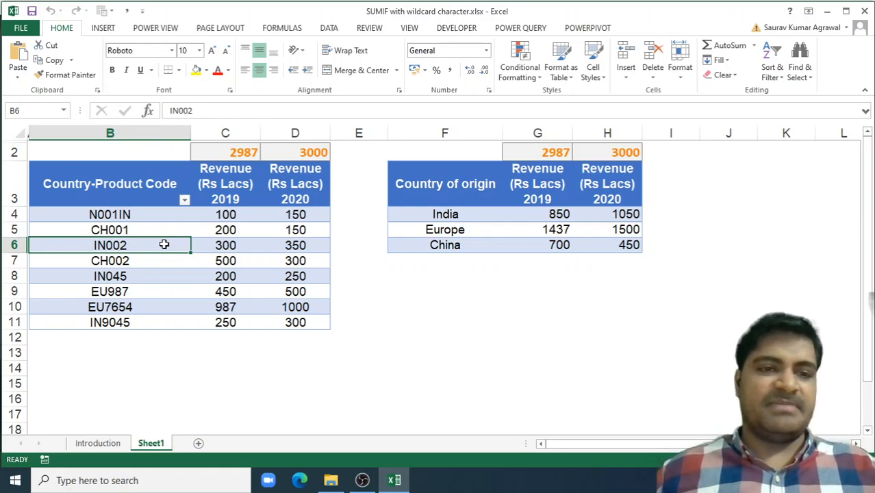
{"action": "key", "text": "Down"}
{"action": "key", "text": "Down"}
{"action": "key", "text": "Down"}
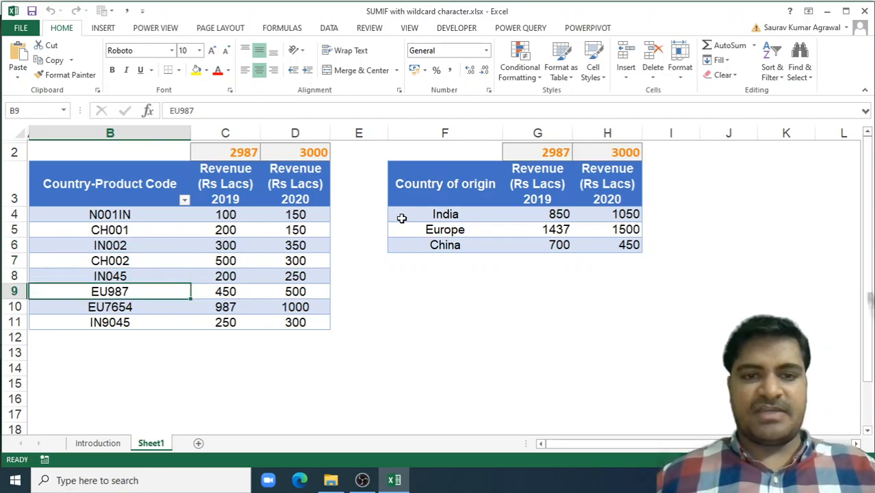
Examine the Country of origin table, including its three countries and the 2019 and 2020 revenue formulas
{"action": "left_click", "coordinate": [425, 217]}
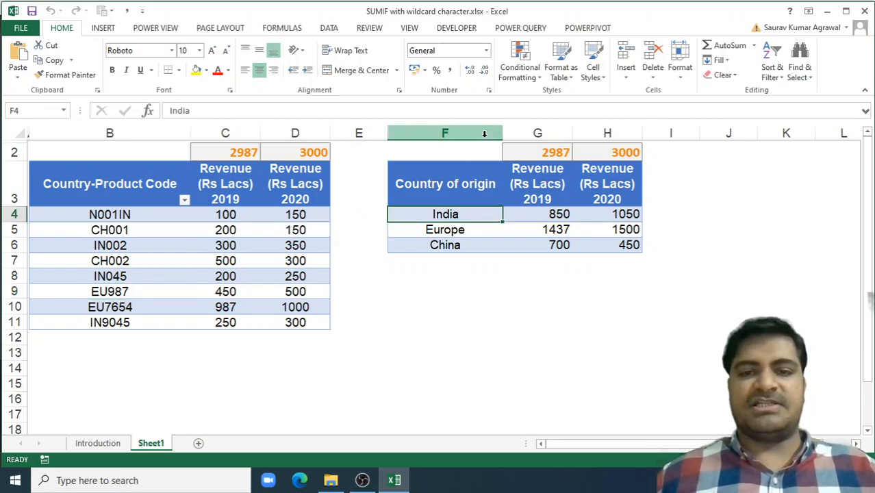
{"action": "key", "text": "Down"}
{"action": "key", "text": "Down"}
{"action": "key", "text": "Right"}
{"action": "key", "text": "Up"}
{"action": "key", "text": "Up"}
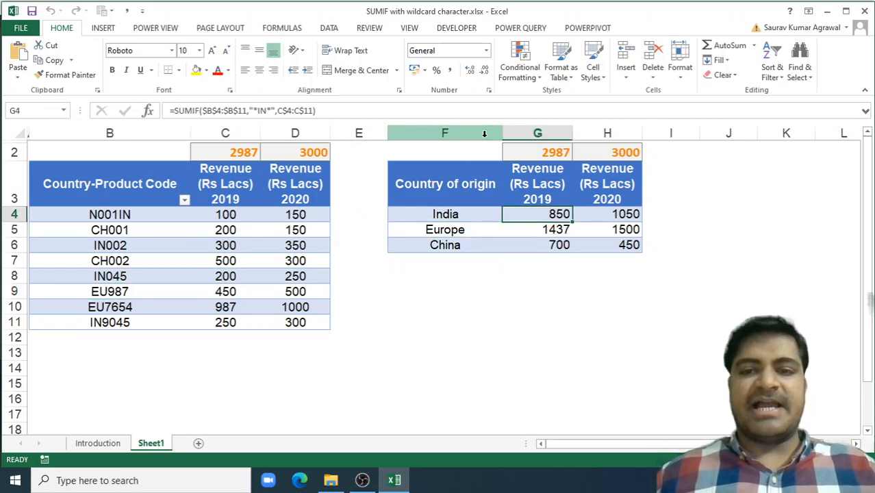
{"action": "key", "text": "shift+Right"}
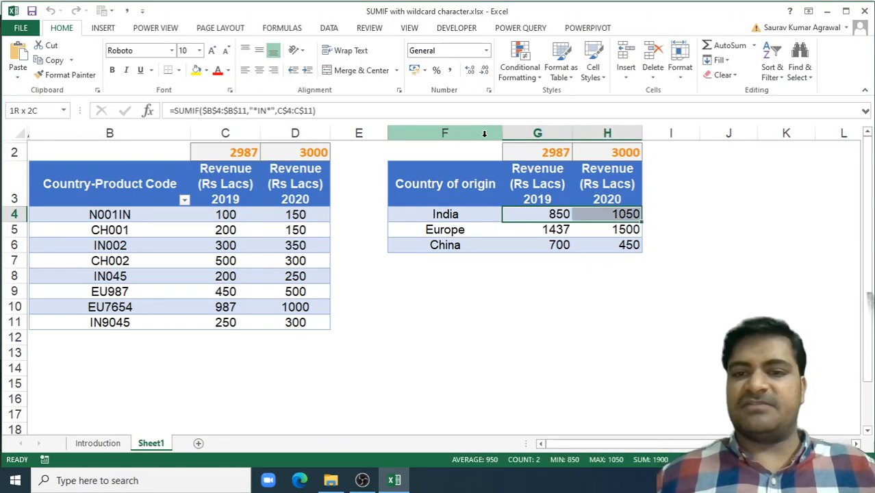
{"action": "key", "text": "shift+Down"}
{"action": "key", "text": "shift+Down"}
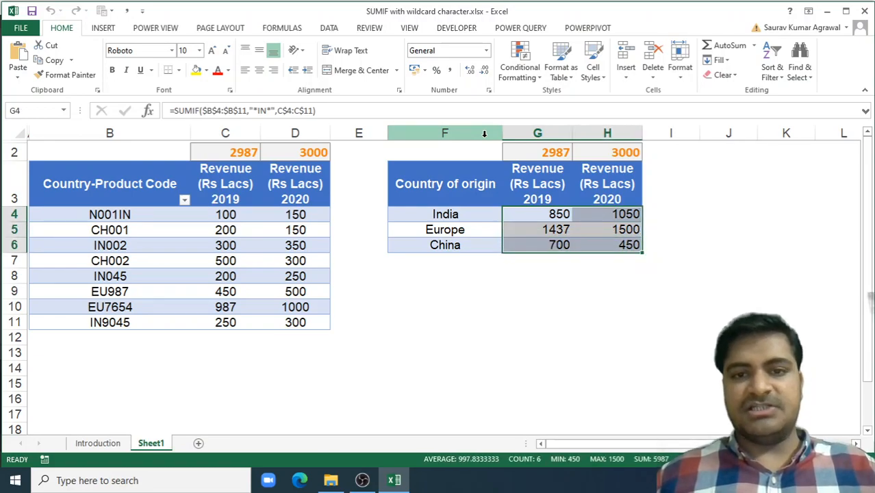
{"action": "key", "text": "Left"}
{"action": "key", "text": "shift+Down"}
{"action": "key", "text": "shift+Down"}
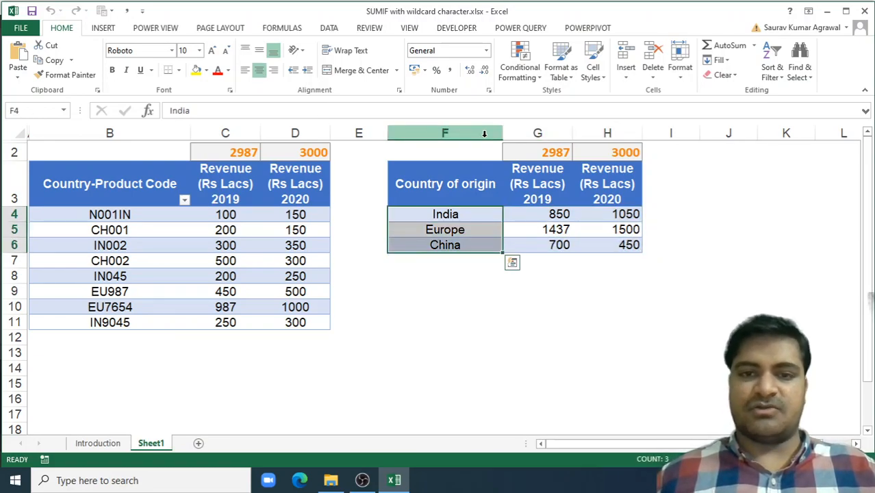
{"action": "key", "text": "Right"}
{"action": "key", "text": "Right"}
{"action": "key", "text": "Left"}
{"action": "key", "text": "Down"}
{"action": "key", "text": "Right"}
{"action": "key", "text": "Down"}
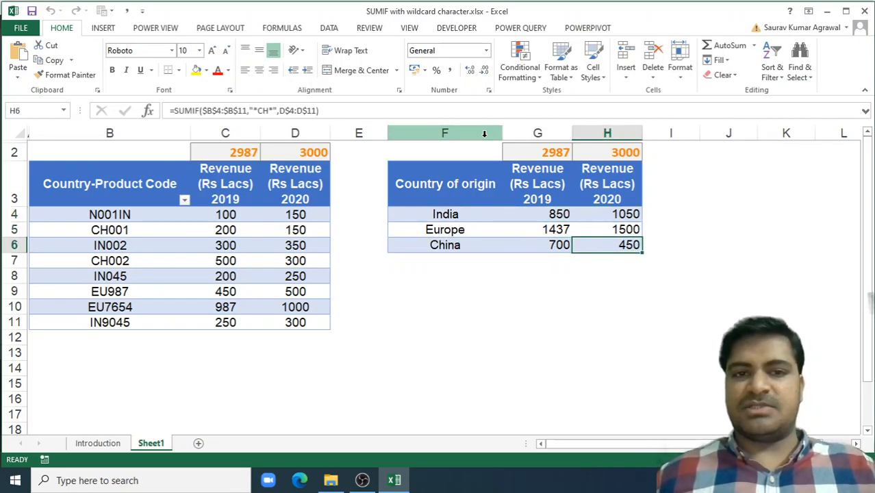
{"action": "key", "text": "Left"}
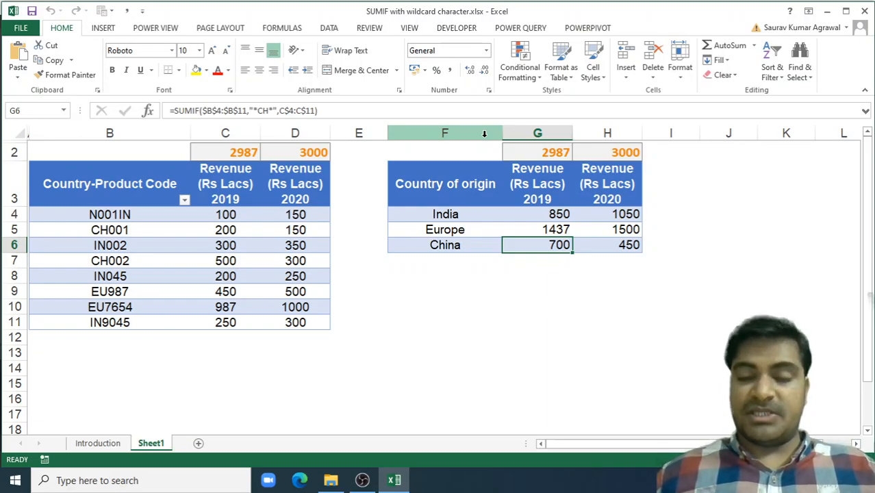
Compare the 2019 and 2020 subtotals above the source table with those above the Country of origin table
{"action": "key", "text": "Up"}
{"action": "key", "text": "Up"}
{"action": "key", "text": "Up"}
{"action": "key", "text": "Up"}
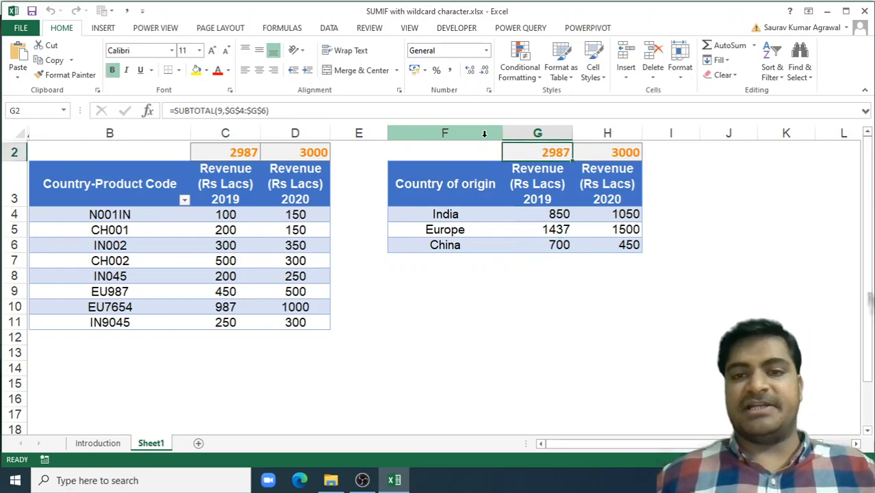
{"action": "key", "text": "Left"}
{"action": "key", "text": "Left"}
{"action": "key", "text": "Left"}
{"action": "key", "text": "Left"}
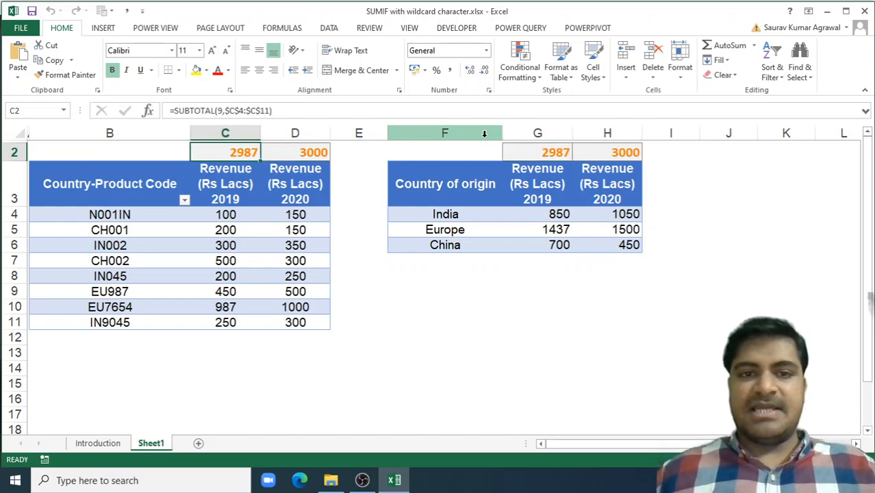
{"action": "key", "text": "shift+Right"}
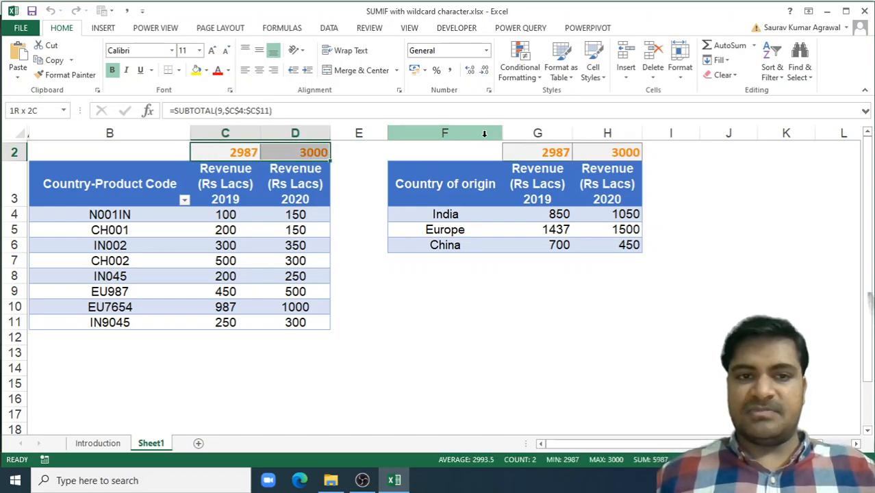
{"action": "key", "text": "Right"}
{"action": "key", "text": "Right"}
{"action": "key", "text": "Right"}
{"action": "key", "text": "Right"}
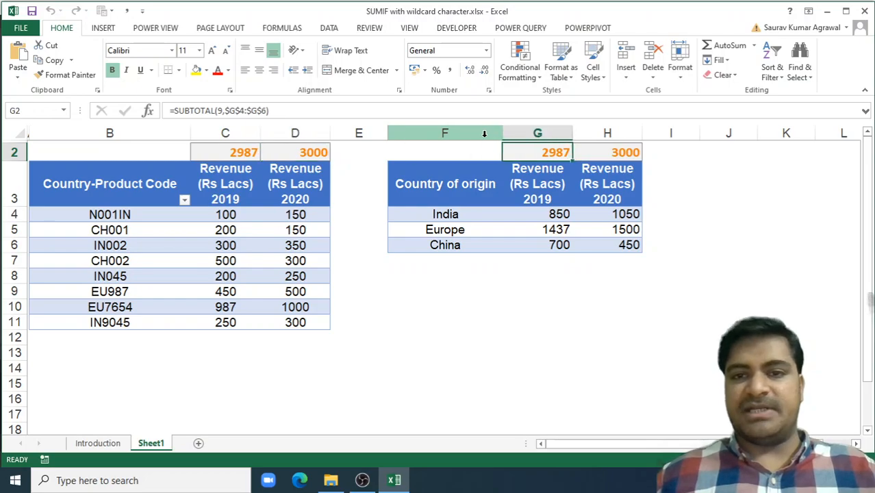
{"action": "key", "text": "shift+Right"}
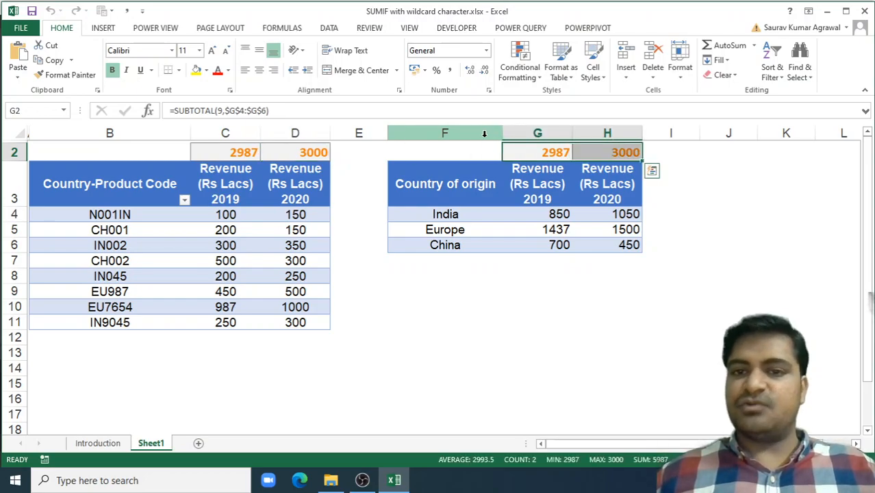
Clear the 2019 and 2020 revenue formulas for India, Europe and China in G4:H6
{"action": "key", "text": "Down"}
{"action": "key", "text": "Down"}
{"action": "key", "text": "shift+Down"}
{"action": "key", "text": "shift+Down"}
{"action": "key", "text": "Right"}
{"action": "key", "text": "shift+Down"}
{"action": "key", "text": "shift+Down"}
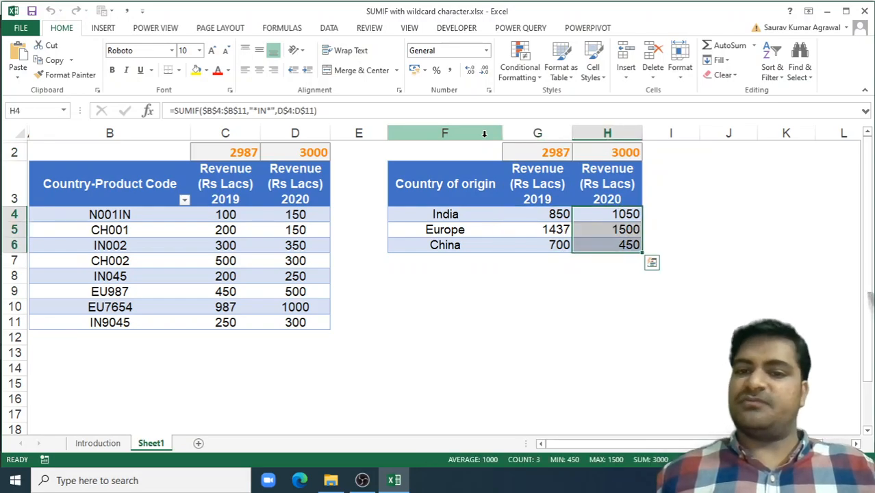
{"action": "key", "text": "Left"}
{"action": "key", "text": "shift+Right"}
{"action": "key", "text": "shift+Down"}
{"action": "key", "text": "shift+Down"}
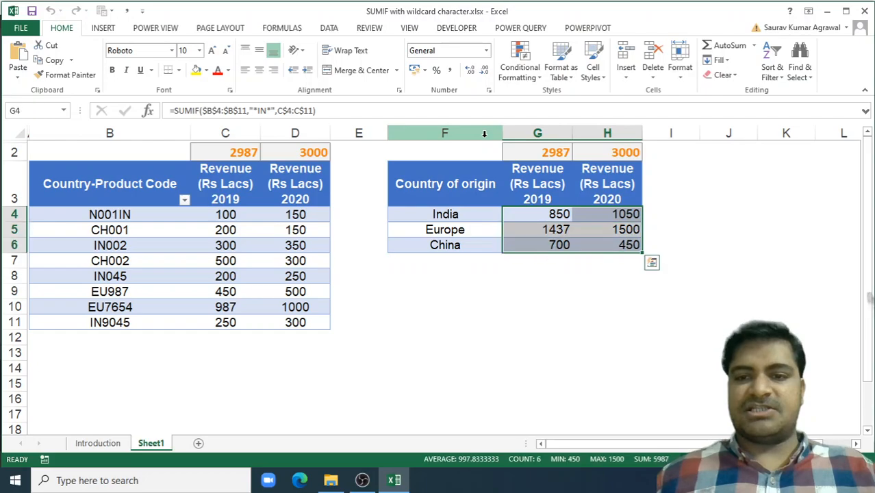
{"action": "key", "text": "Delete"}
Start a SUMIF formula in G4 for India's 2019 revenue, with the absolute range $B$4:$B$11 as the criteria range
{"action": "key", "text": "Up"}
{"action": "key", "text": "Down"}
{"action": "type", "text": "="}
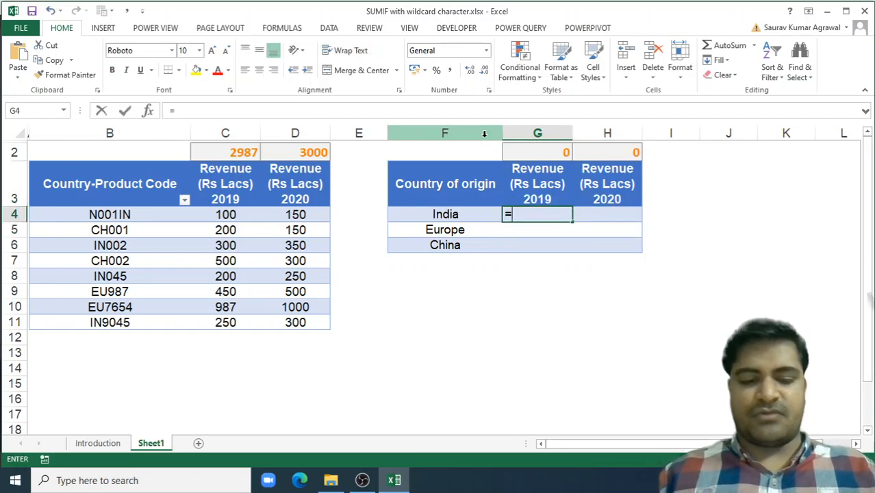
{"action": "type", "text": "sumif("}
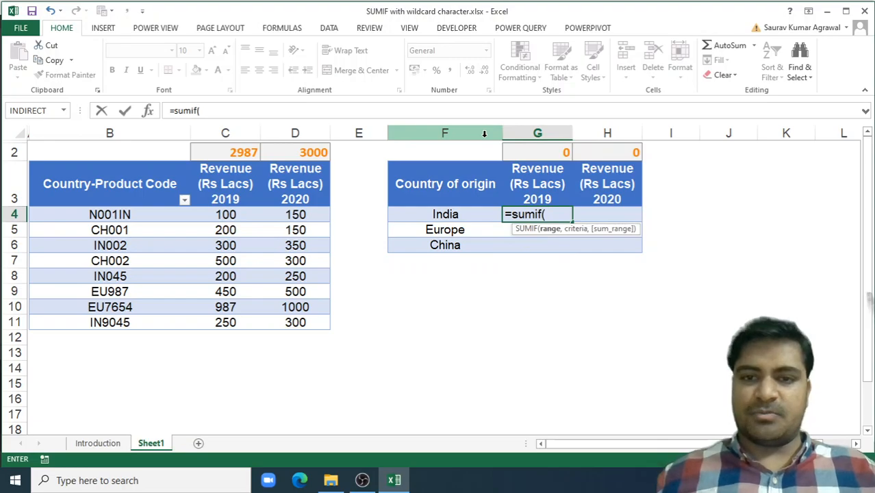
{"action": "left_click", "coordinate": [134, 216]}
{"action": "key", "text": "ctrl+shift+Down"}
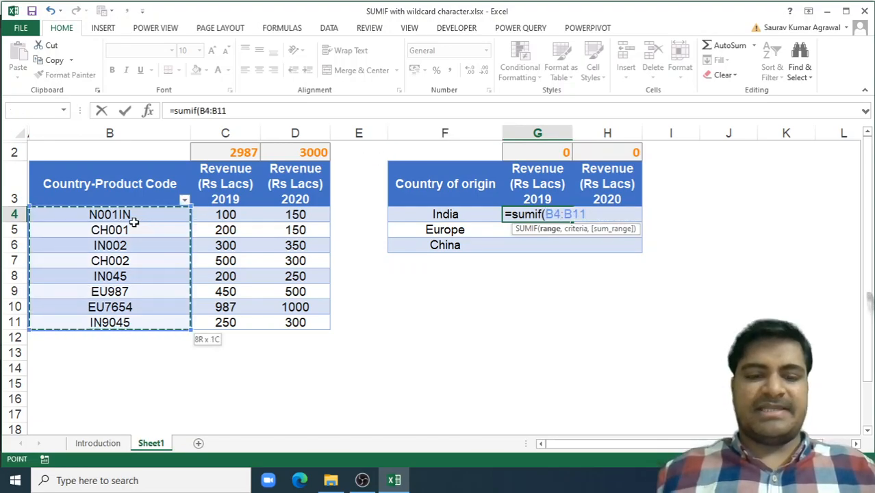
{"action": "key", "text": "F4"}
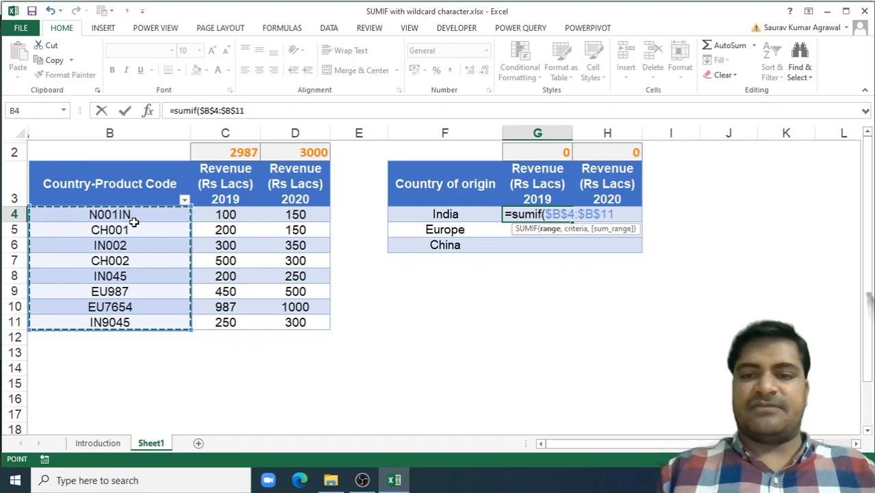
{"action": "type", "text": ","}
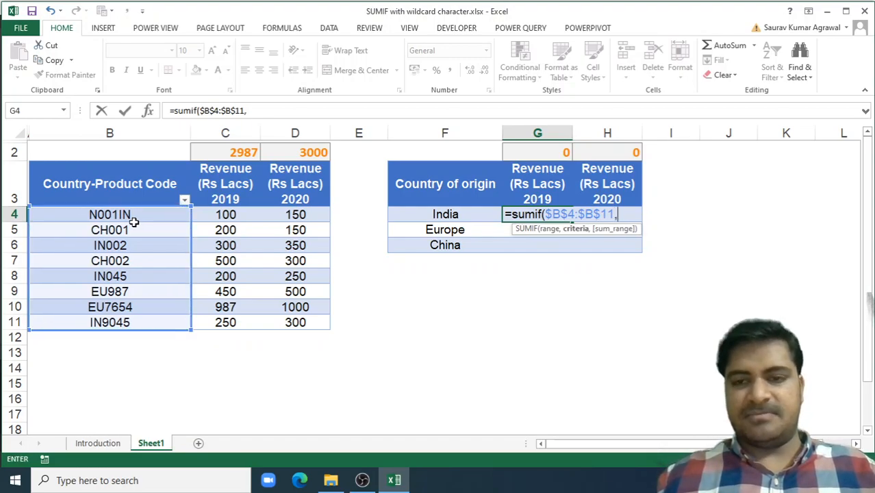
Enter "*IN*" as the wildcard criterion of the SUMIF formula in G4
{"action": "type", "text": "\""}
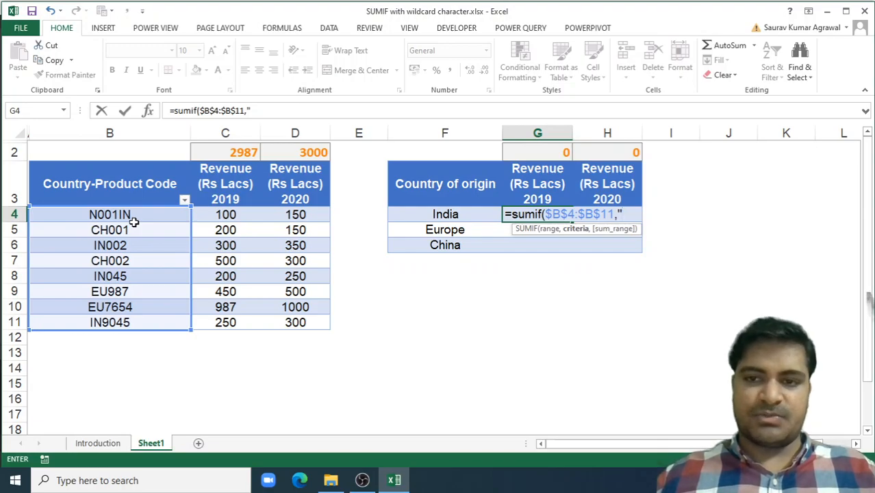
{"action": "type", "text": "*"}
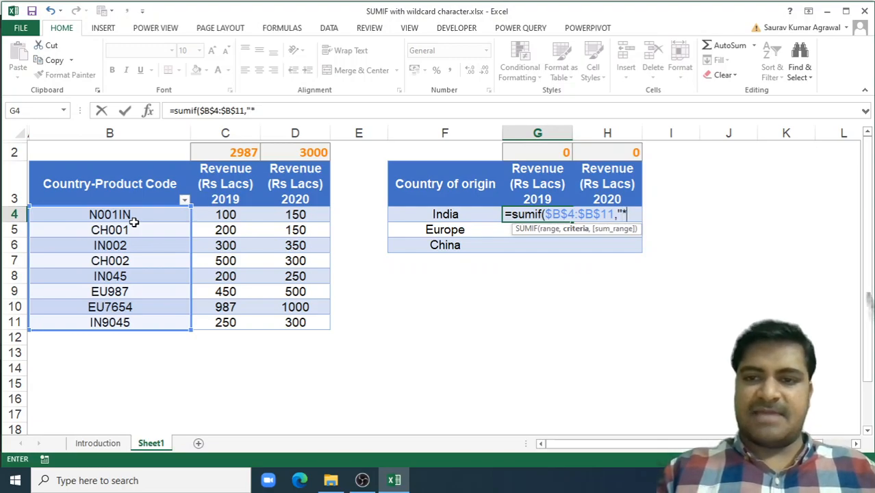
{"action": "type", "text": "IN"}
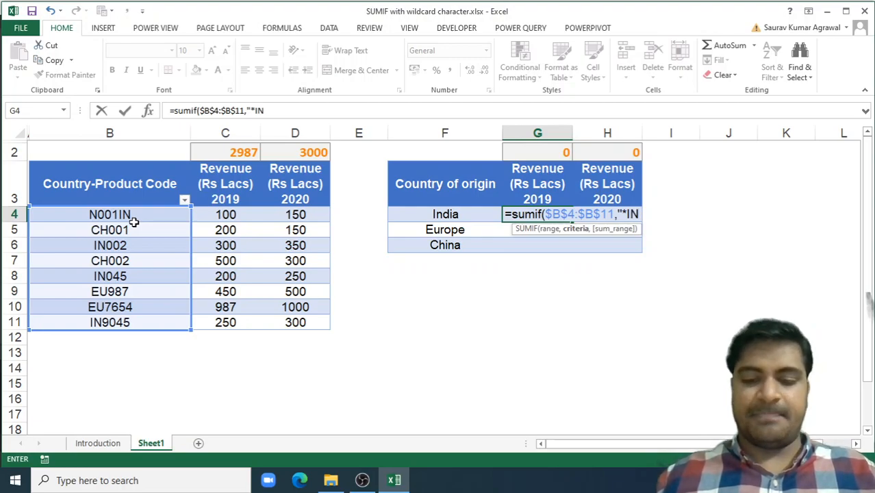
{"action": "type", "text": "*\""}
{"action": "type", "text": "\""}
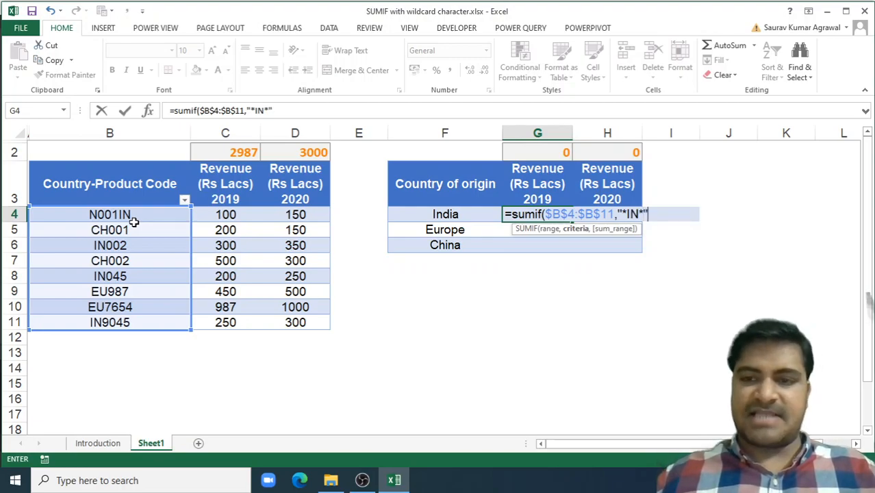
{"action": "type", "text": ","}
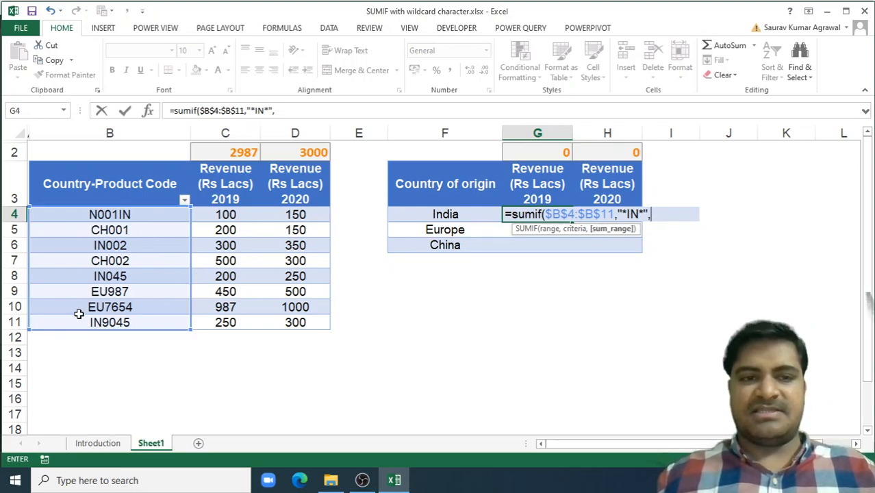
Set the sum range to the absolute range $C$4:$C$11 and complete the SUMIF formula in G4
{"action": "left_click", "coordinate": [233, 215]}
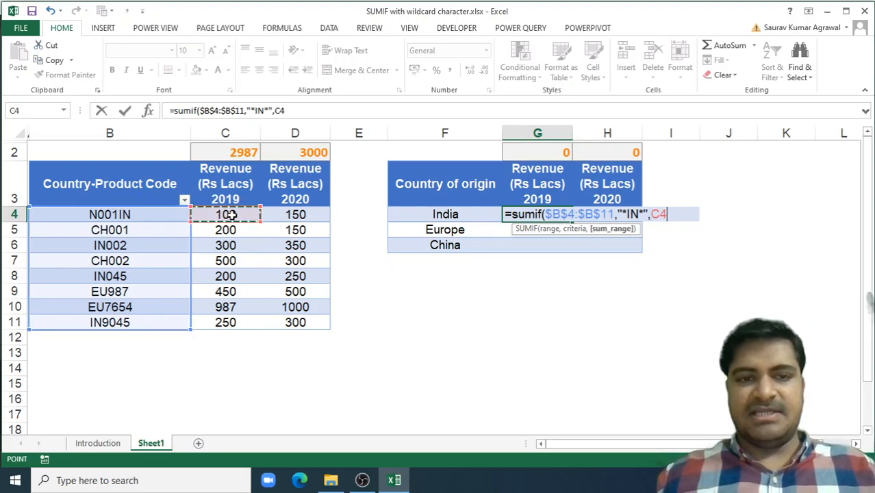
{"action": "key", "text": "ctrl+shift+Down"}
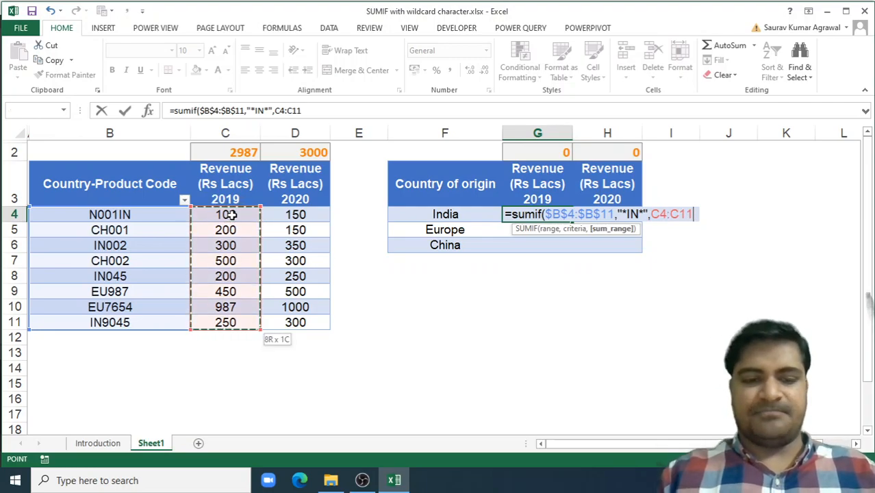
{"action": "key", "text": "F4"}
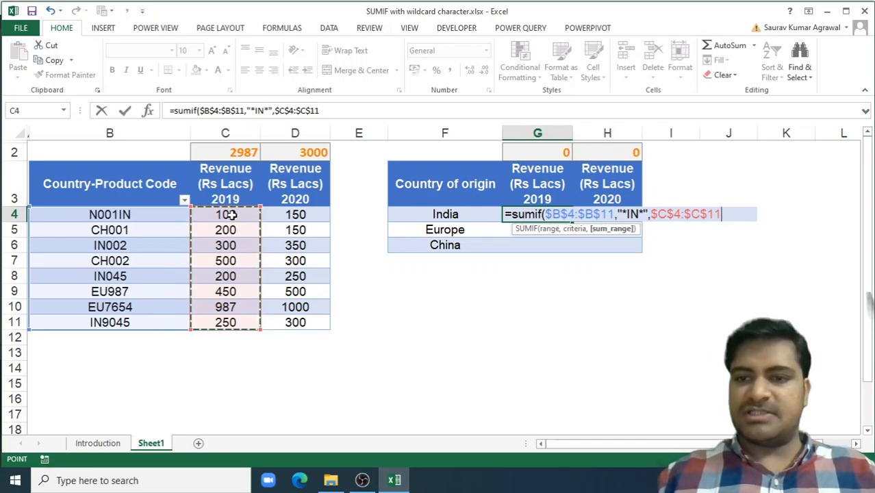
{"action": "type", "text": ")"}
{"action": "key", "text": "ctrl+Return"}
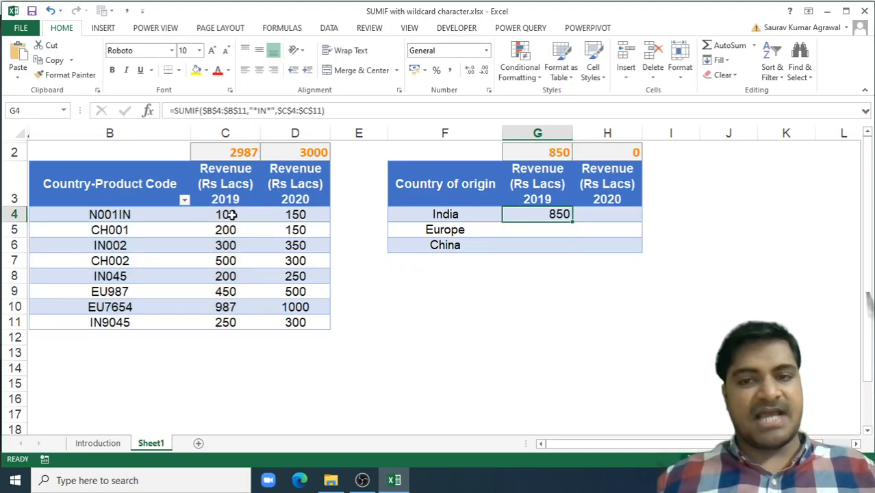
Filter the Country-Product Code column for "in" to check the matching 2019 revenue, and undo the filter
{"action": "left_click", "coordinate": [120, 204]}
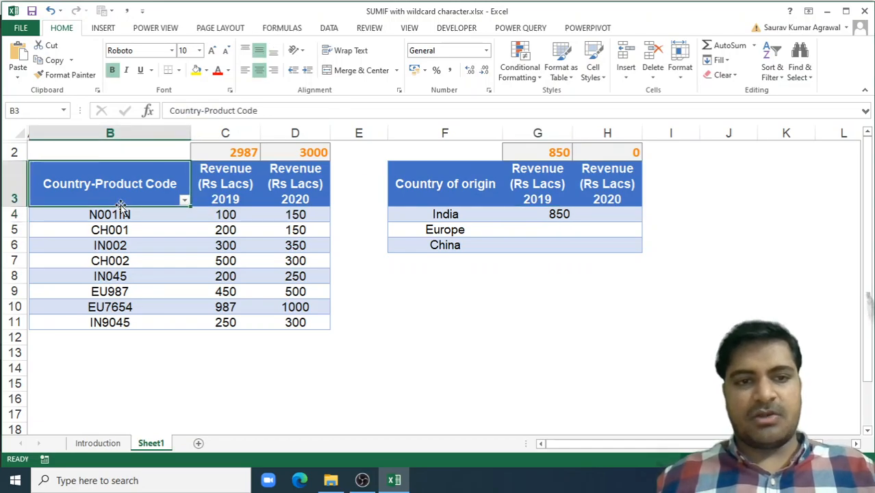
{"action": "key", "text": "alt+Down"}
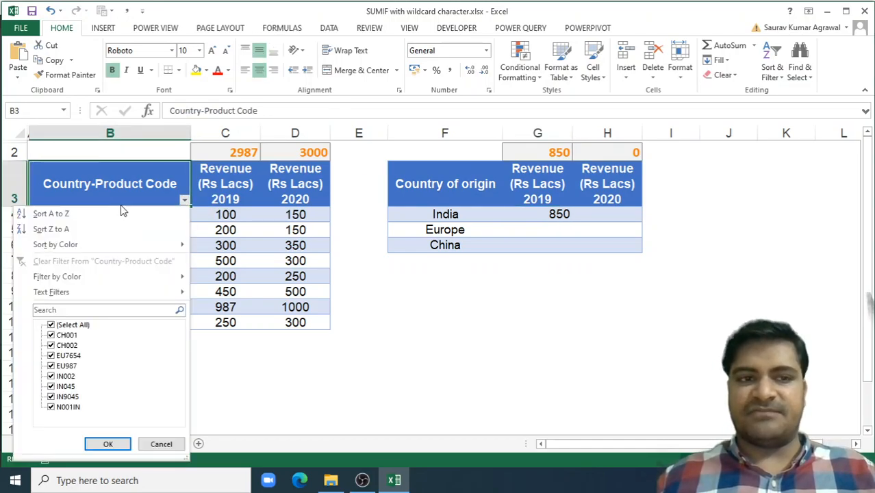
{"action": "type", "text": "in"}
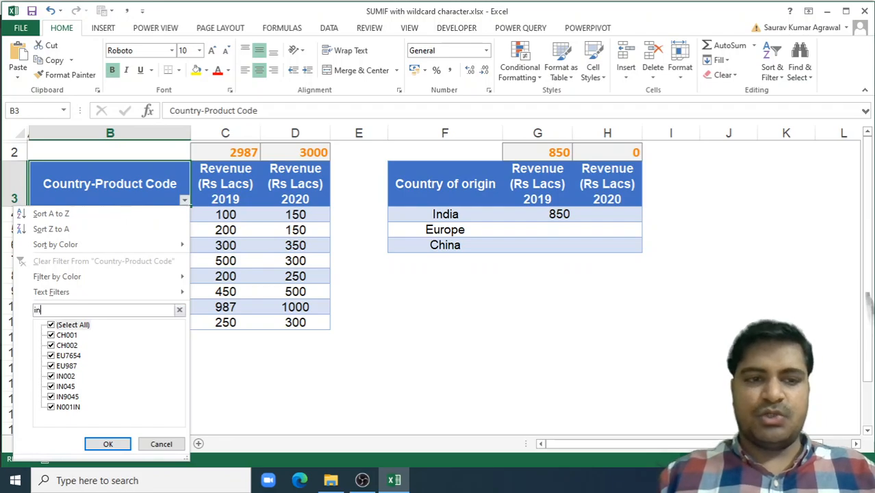
{"action": "key", "text": "Return"}
{"action": "key", "text": "Down"}
{"action": "key", "text": "Right"}
{"action": "key", "text": "ctrl+shift+Down"}
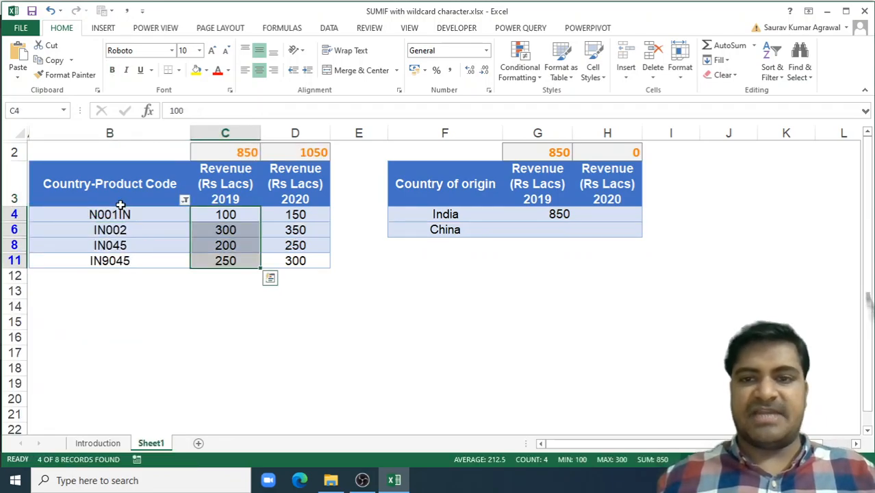
{"action": "key", "text": "ctrl+z"}
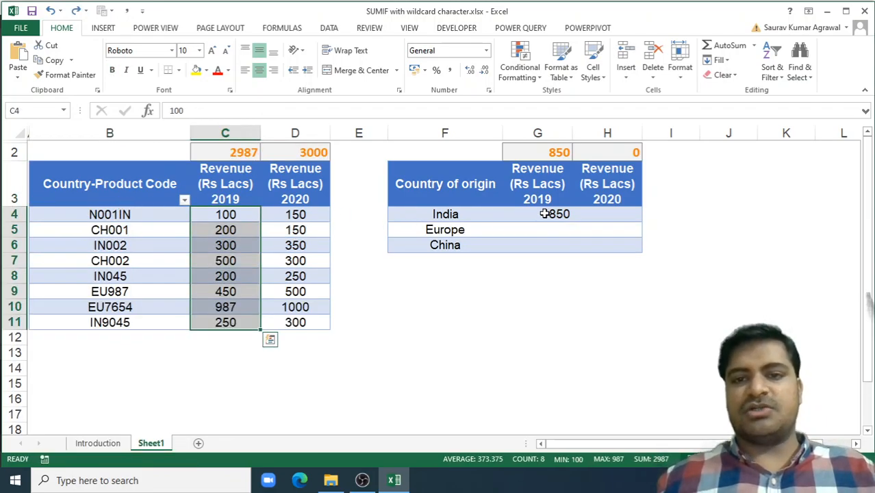
Examine the "*IN*" wildcard criterion within India's 2019 SUMIF formula in G4
{"action": "left_click", "coordinate": [545, 214]}
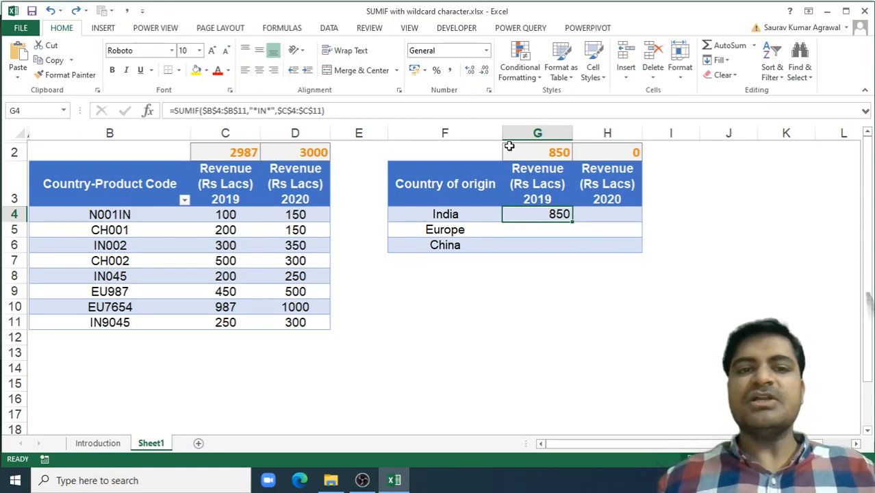
{"action": "left_click", "coordinate": [276, 110]}
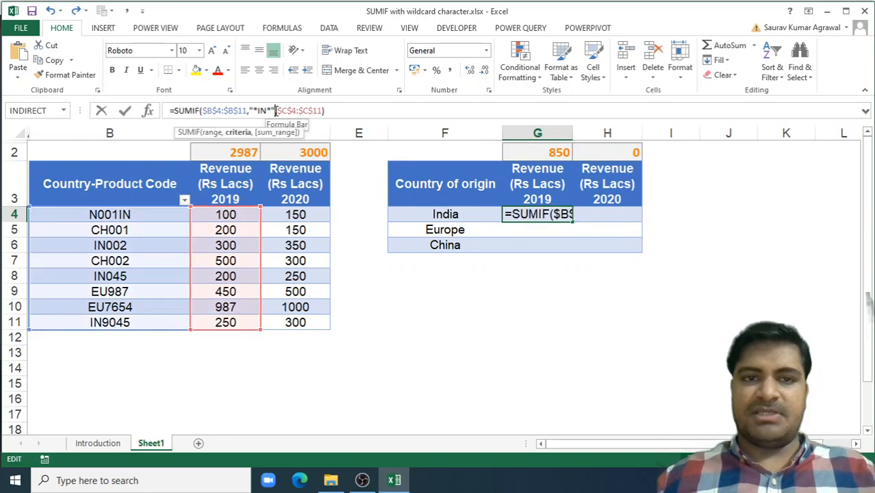
{"action": "key", "text": "shift+Left"}
{"action": "key", "text": "shift+Left"}
{"action": "key", "text": "shift+Left"}
{"action": "key", "text": "shift+Left"}
{"action": "key", "text": "shift+Left"}
{"action": "key", "text": "shift+Left"}
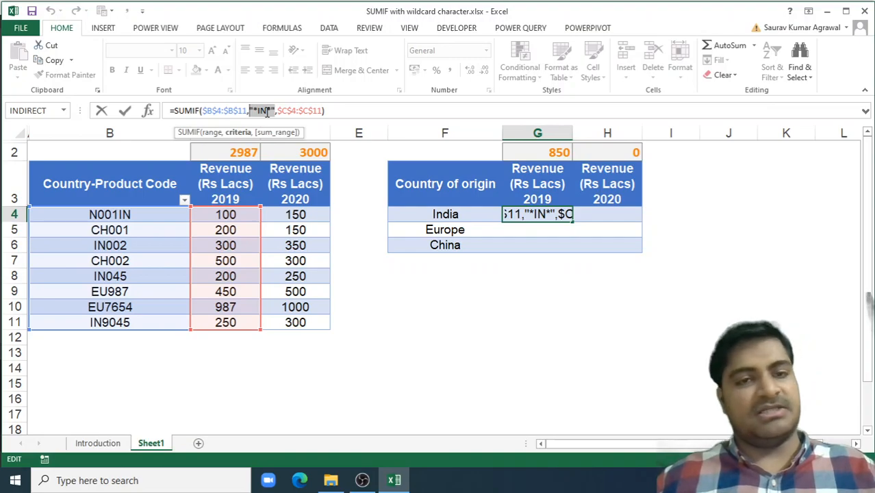
{"action": "key", "text": "ctrl+Return"}
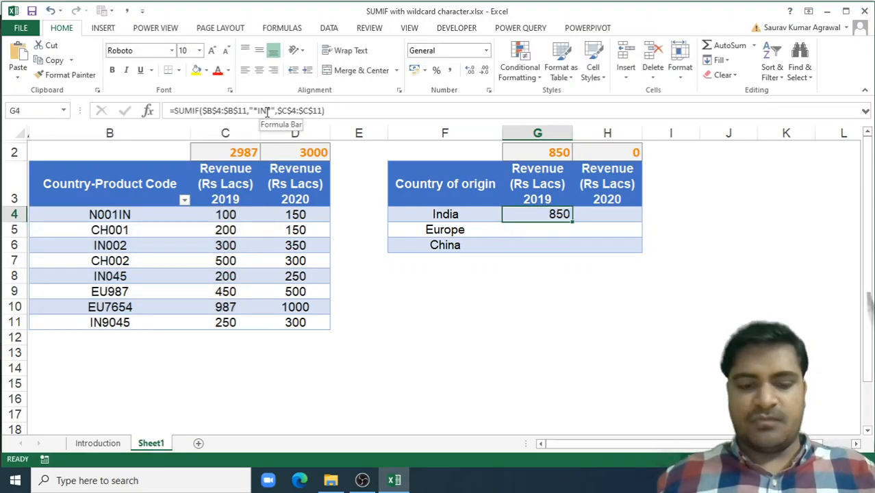
Copy India's 2019 formula into H4 and move its sum range to the 2020 revenue in $D$4:$D$11
{"action": "key", "text": "ctrl+c"}
{"action": "key", "text": "Right"}
{"action": "key", "text": "ctrl+v"}
{"action": "key", "text": "F2"}
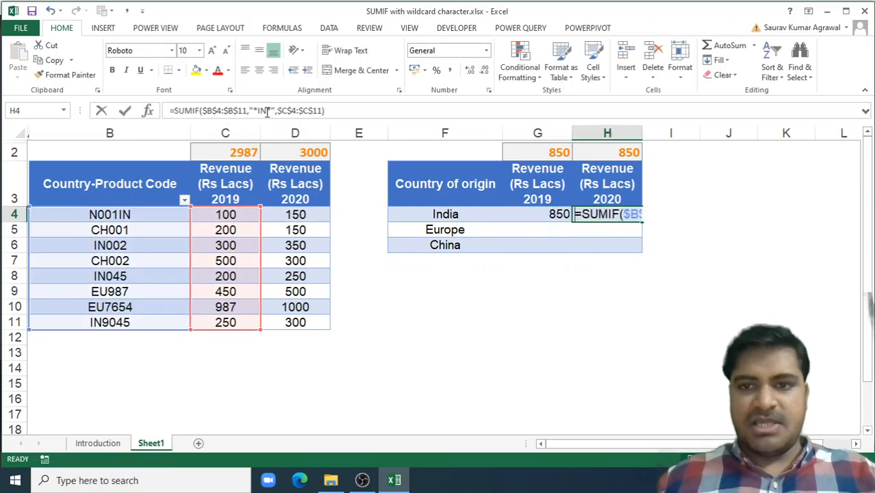
{"action": "left_click_drag", "start_coordinate": [260, 232], "coordinate": [289, 236]}
{"action": "key", "text": "ctrl+Return"}
Copy India's formulas in G4:H4 into the Europe and China rows, pasting formulas only
{"action": "key", "text": "Left"}
{"action": "key", "text": "shift+Right"}
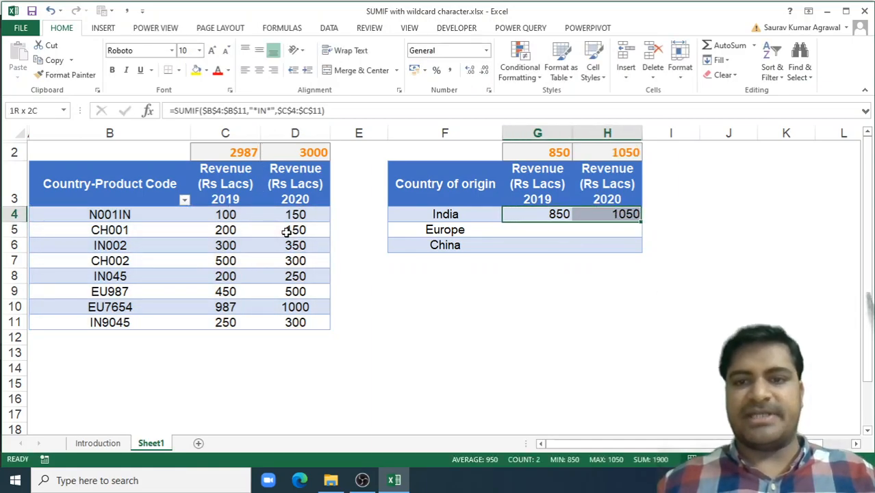
{"action": "key", "text": "ctrl+c"}
{"action": "key", "text": "Down"}
{"action": "key", "text": "ctrl+alt+v"}
{"action": "key", "text": "f"}
{"action": "key", "text": "Return"}
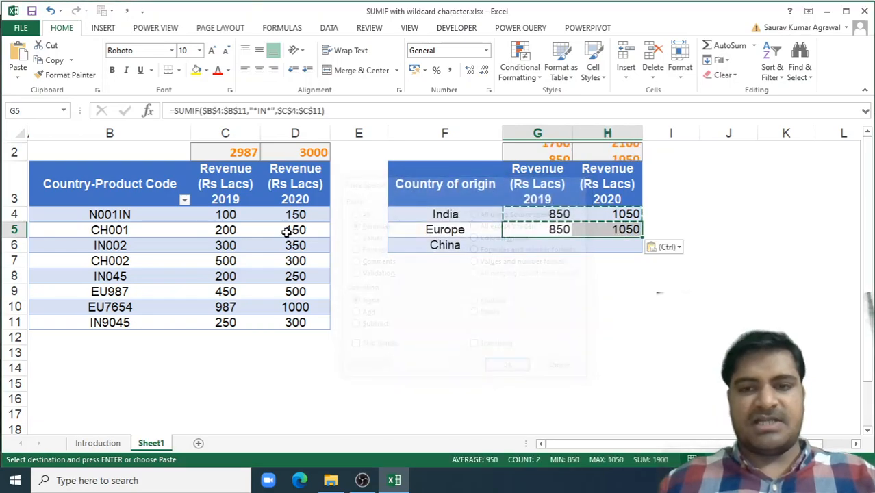
{"action": "key", "text": "Down"}
{"action": "key", "text": "F4"}
Change the criterion in Europe's 2019 formula in G5 to "*EU*"
{"action": "key", "text": "Up"}
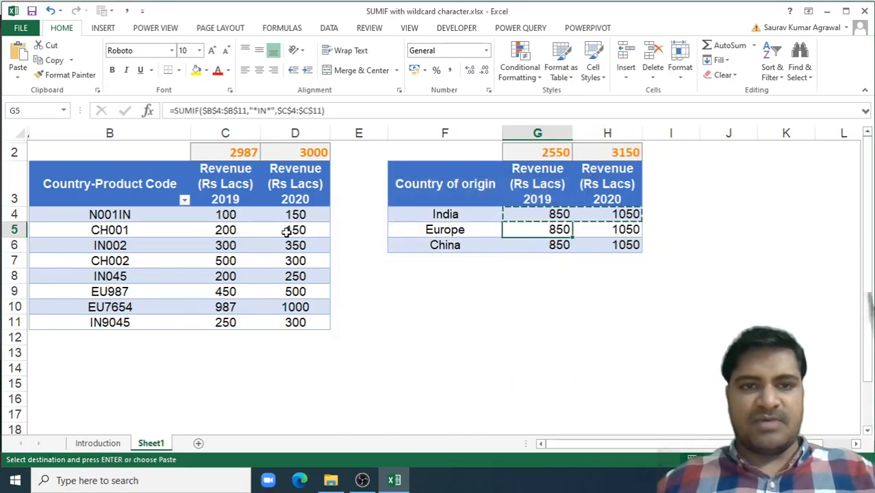
{"action": "left_click", "coordinate": [258, 111]}
{"action": "key", "text": "BackSpace"}
{"action": "key", "text": "BackSpace"}
{"action": "type", "text": "EU"}
{"action": "key", "text": "Return"}
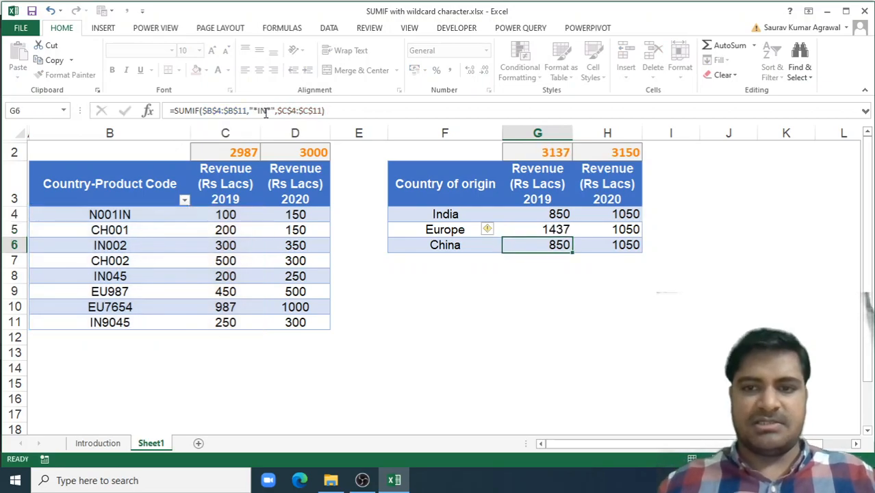
Change the criterion in Europe's 2020 formula in H5 to "*EU*"
{"action": "key", "text": "Up"}
{"action": "key", "text": "Right"}
{"action": "left_click", "coordinate": [266, 111]}
{"action": "key", "text": "BackSpace"}
{"action": "key", "text": "BackSpace"}
{"action": "type", "text": "E"}
{"action": "key", "text": "Return"}
Change the criterion in China's 2020 formula in H6 to "*CH*"
{"action": "left_click", "coordinate": [266, 112]}
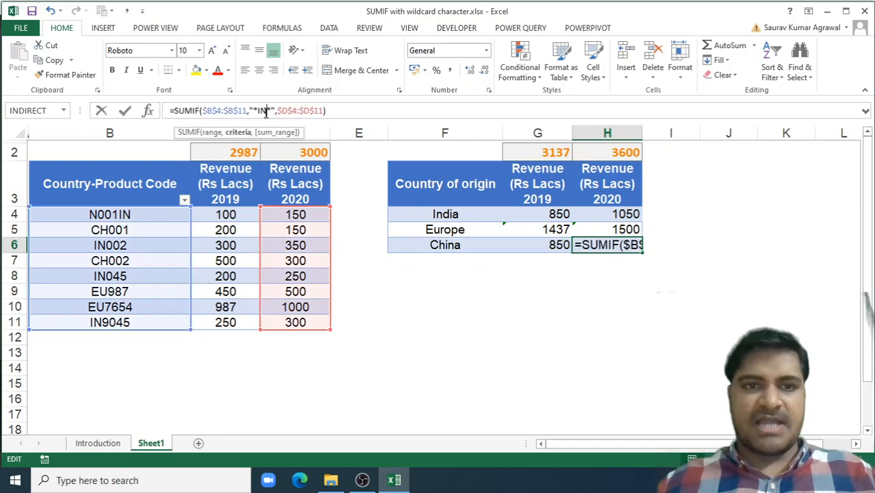
{"action": "key", "text": "BackSpace"}
{"action": "key", "text": "BackSpace"}
{"action": "type", "text": "CH"}
{"action": "key", "text": "Return"}
Change the criterion in China's 2019 formula in G6 to "*CH*"
{"action": "key", "text": "Up"}
{"action": "key", "text": "Left"}
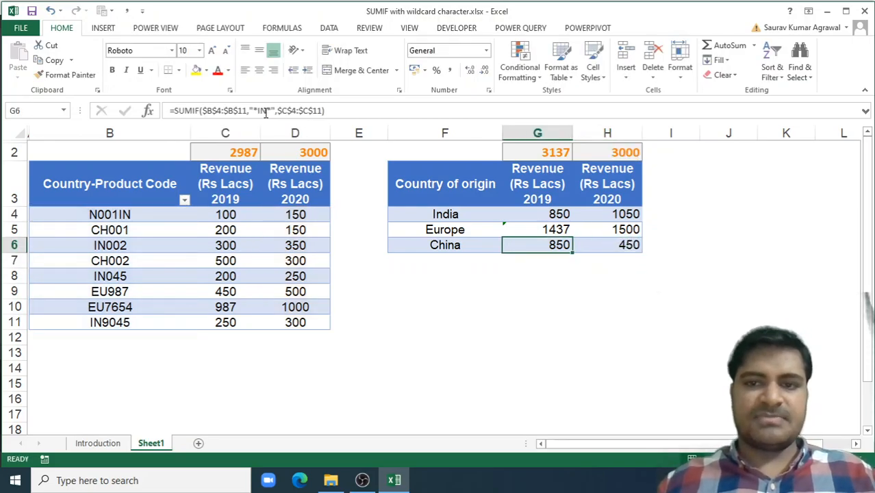
{"action": "left_click", "coordinate": [266, 111]}
{"action": "key", "text": "BackSpace"}
{"action": "key", "text": "BackSpace"}
{"action": "type", "text": "CH"}
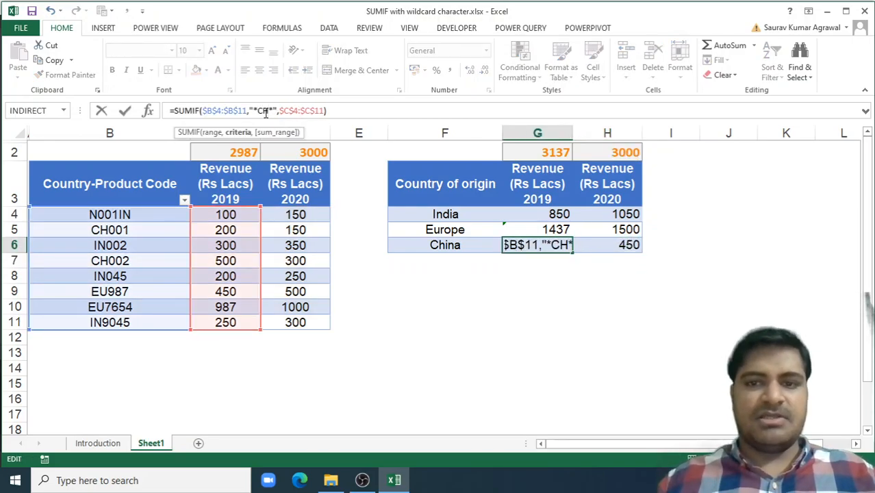
{"action": "key", "text": "Return"}
Check the 2019 subtotal in G2 and the completed Country of origin table in F3:H6
{"action": "key", "text": "Up"}
{"action": "key", "text": "ctrl+Up"}
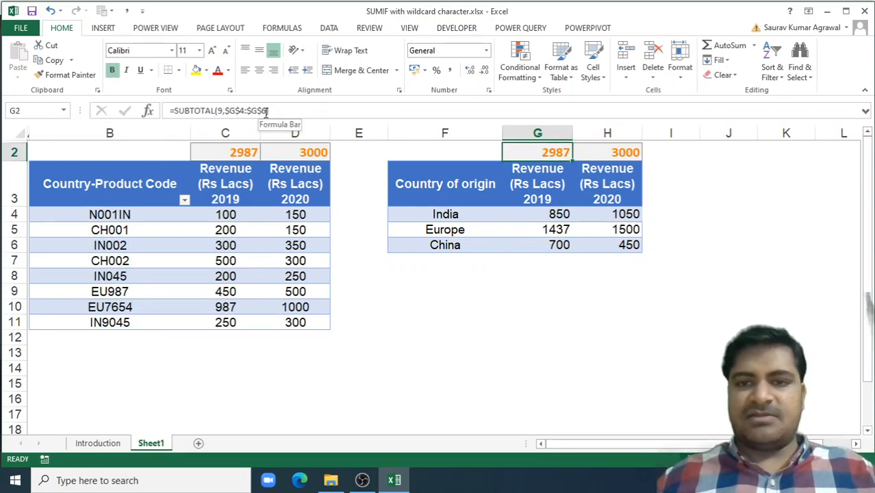
{"action": "key", "text": "Left"}
{"action": "key", "text": "Down"}
{"action": "key", "text": "ctrl+shift+Right"}
{"action": "key", "text": "ctrl+shift+Down"}
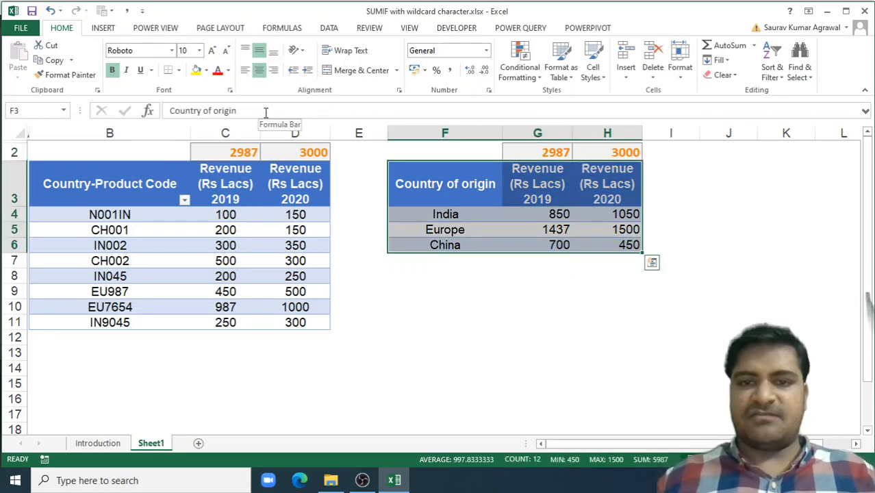
Examine the 2019 and 2020 SUMIF formulas for India, Europe and China, comparing their wildcard criteria and sum ranges
{"action": "key", "text": "Down"}
{"action": "key", "text": "Right"}
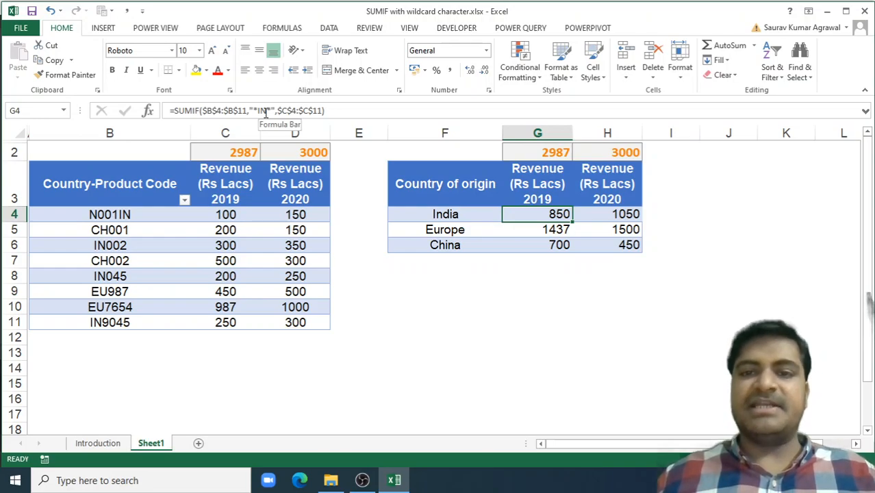
{"action": "key", "text": "Right"}
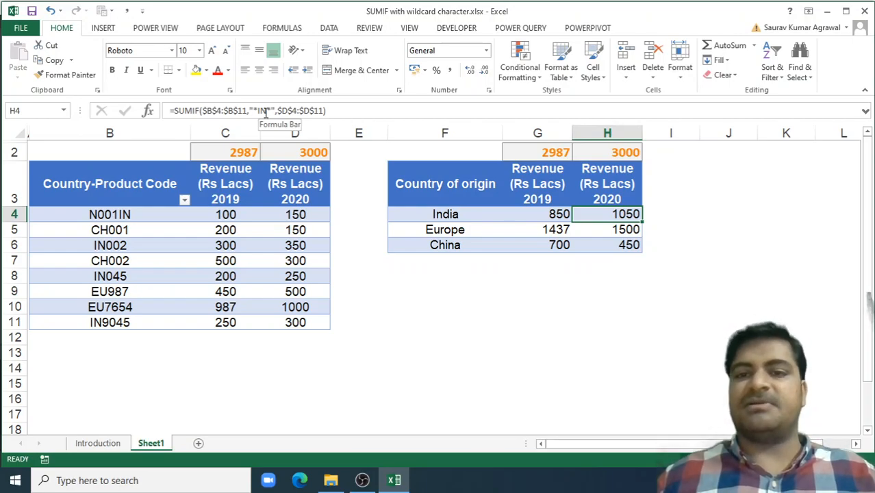
{"action": "key", "text": "Down"}
{"action": "key", "text": "Down"}
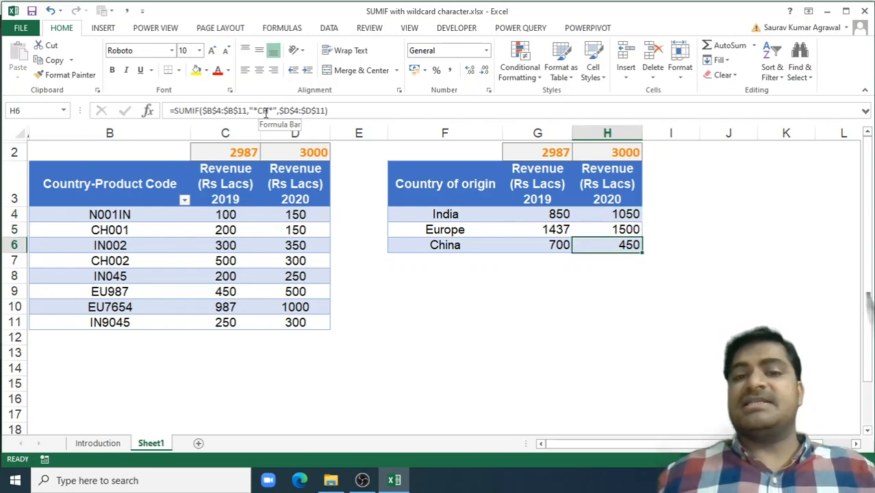
{"action": "key", "text": "Up"}
{"action": "key", "text": "Left"}
{"action": "key", "text": "Right"}
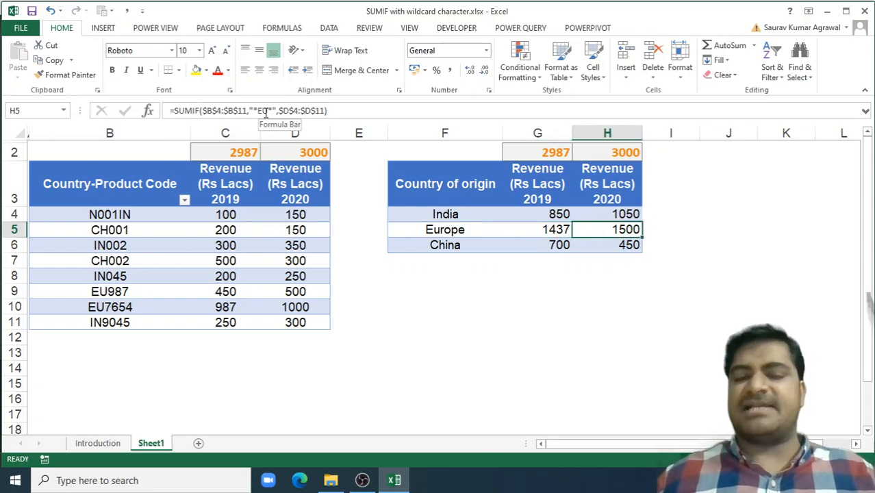
{"action": "key", "text": "Down"}
{"action": "key", "text": "Left"}
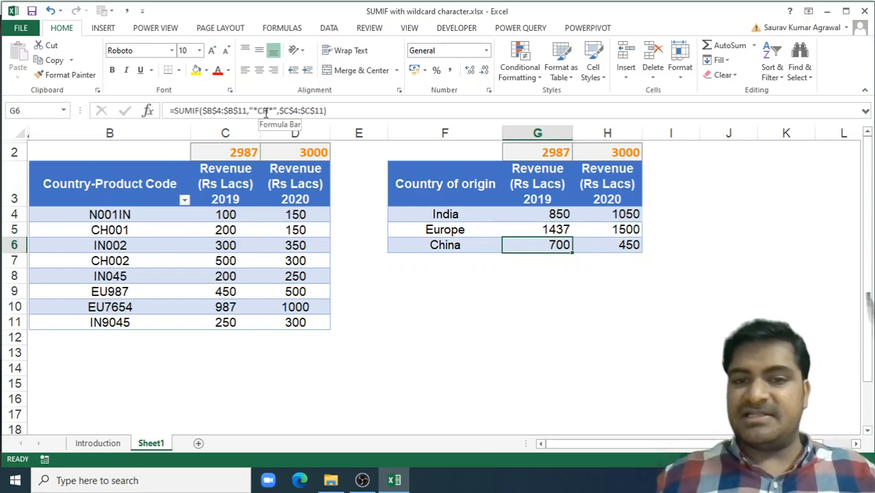
{"action": "key", "text": "Right"}
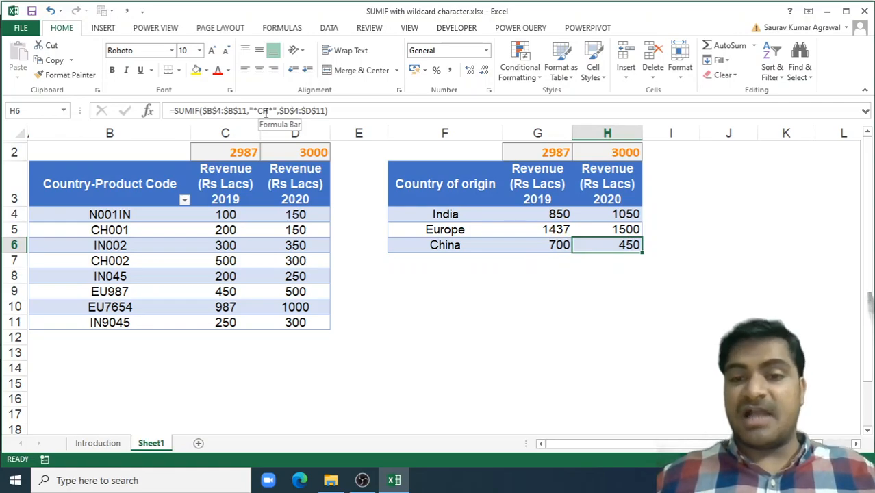
{"action": "key", "text": "Left"}
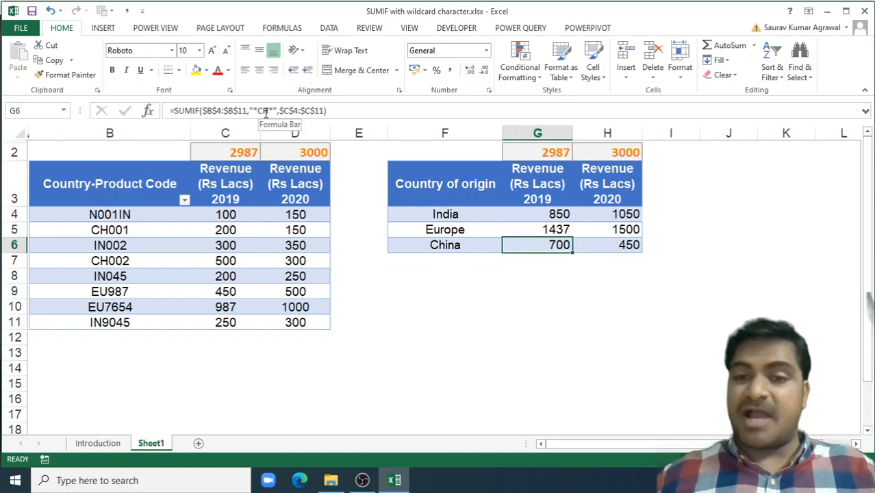